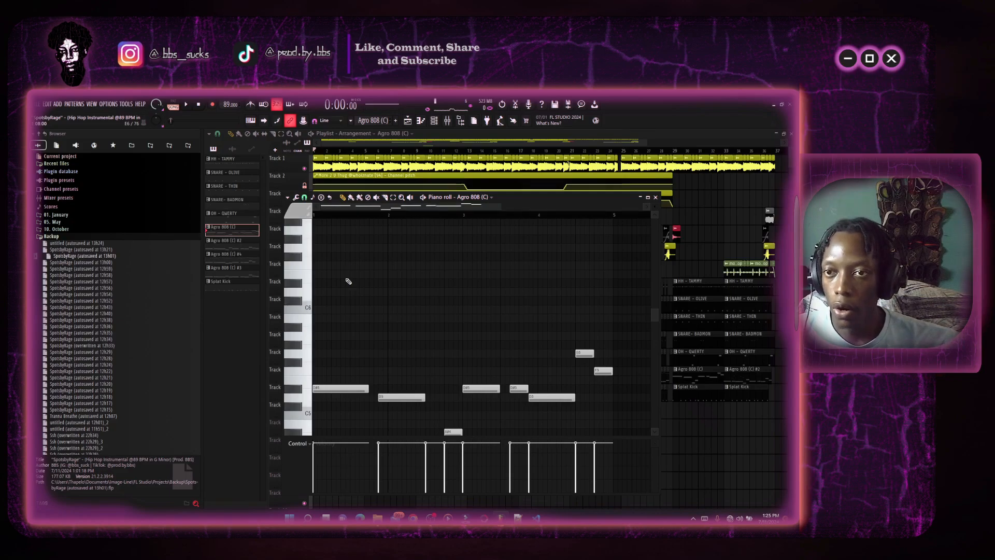
Place a G6 note above the bass notes in bar 1 and enable slide in its note properties
click(359, 256)
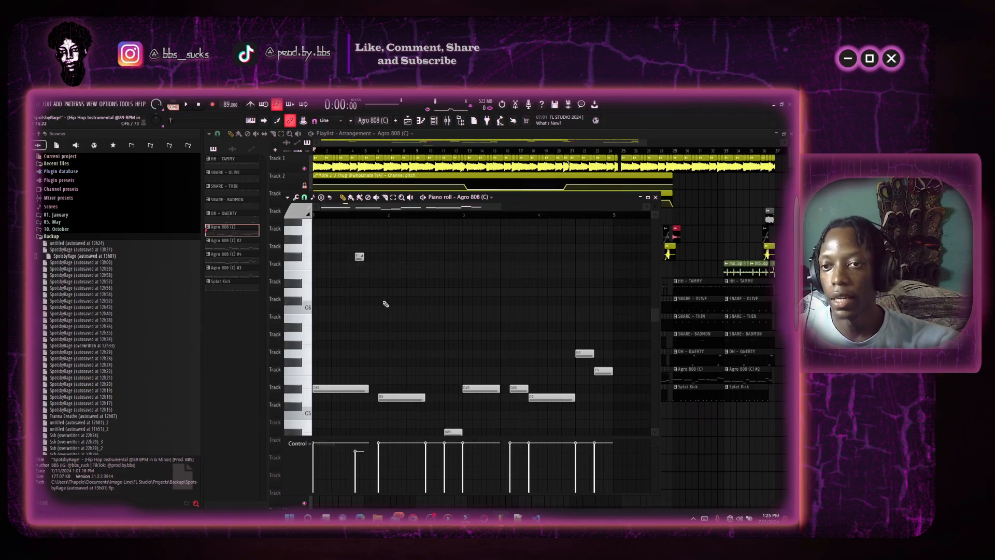
right_click(360, 256)
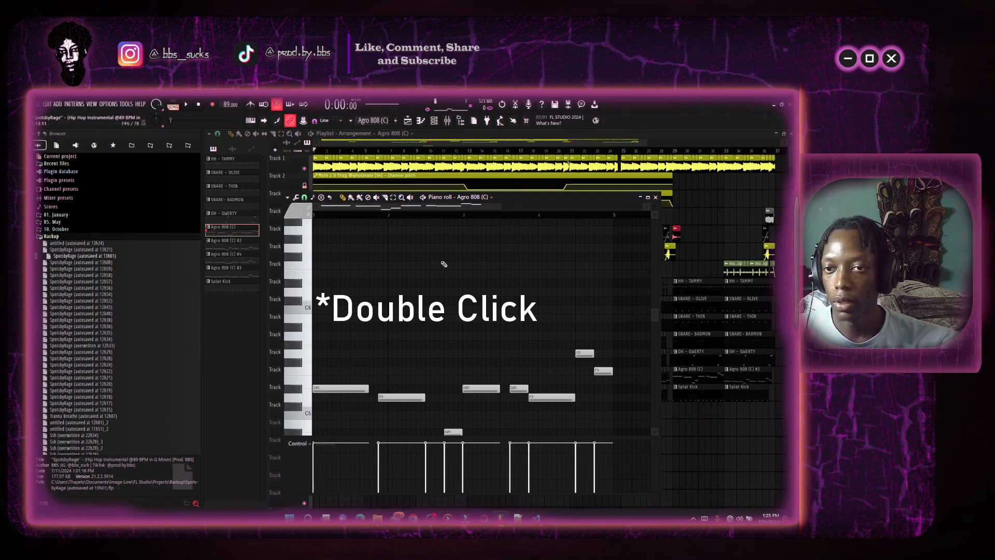
click(362, 248)
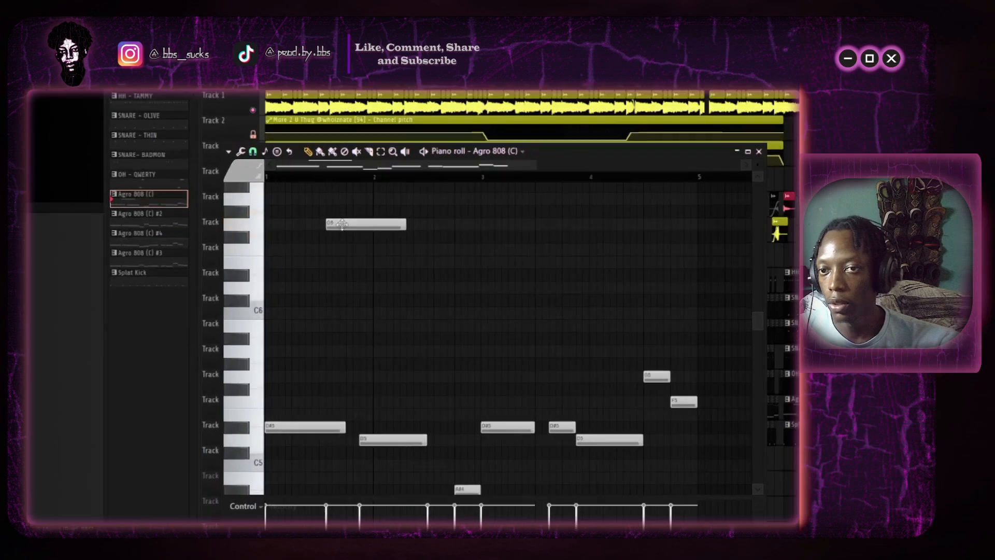
double_click(342, 224)
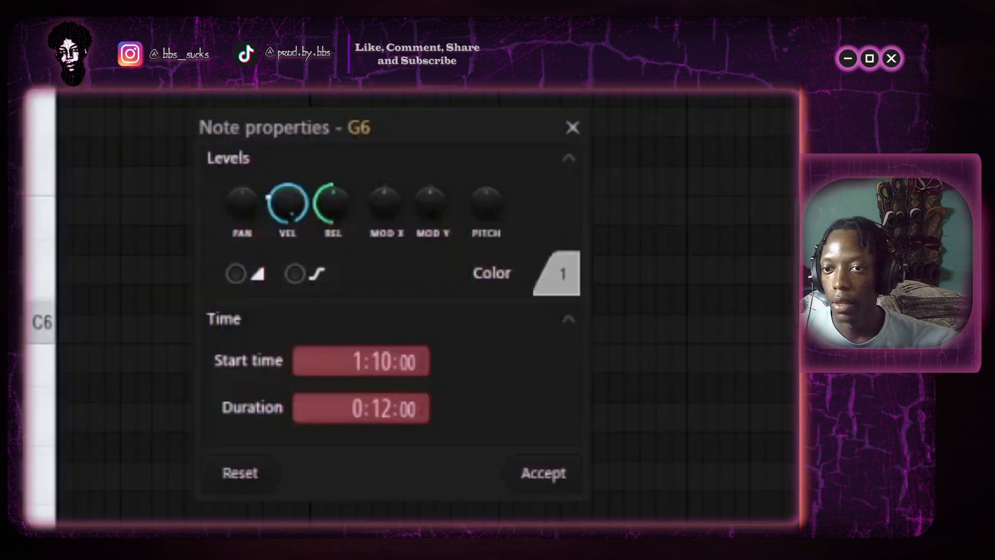
click(236, 273)
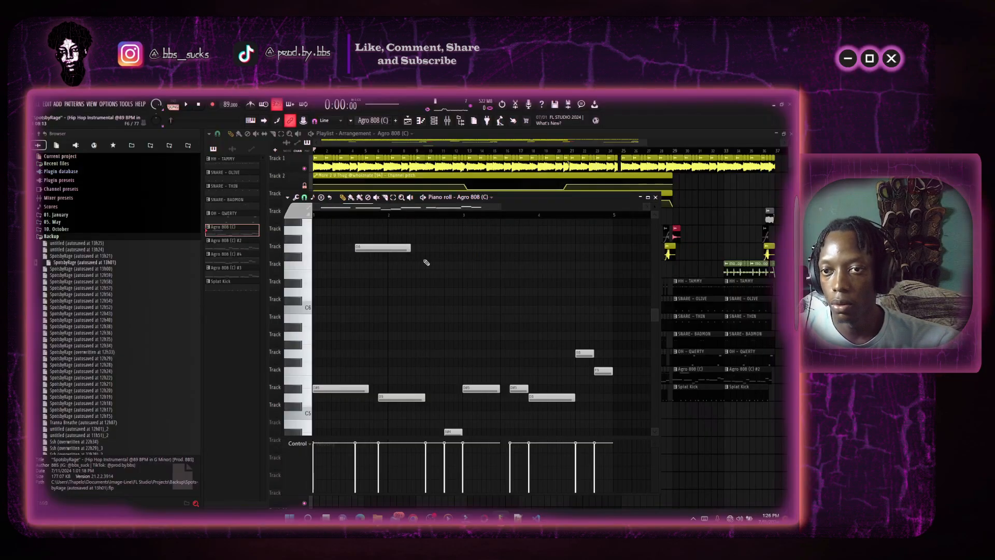
double_click(405, 245)
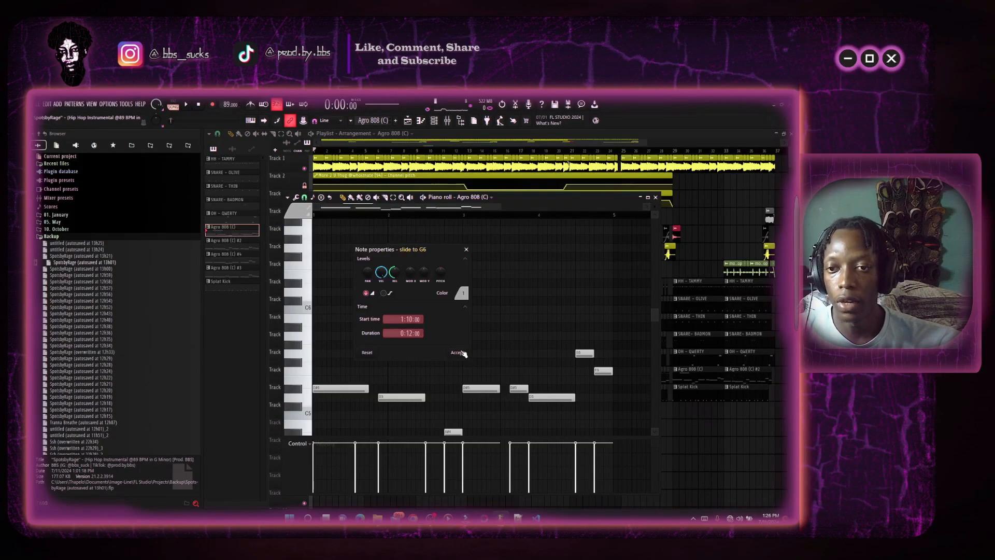
click(459, 352)
Delete the G6 slide note and draw a one-beat D#6 slide note on beat 2, above the first D#5 note
right_click(363, 247)
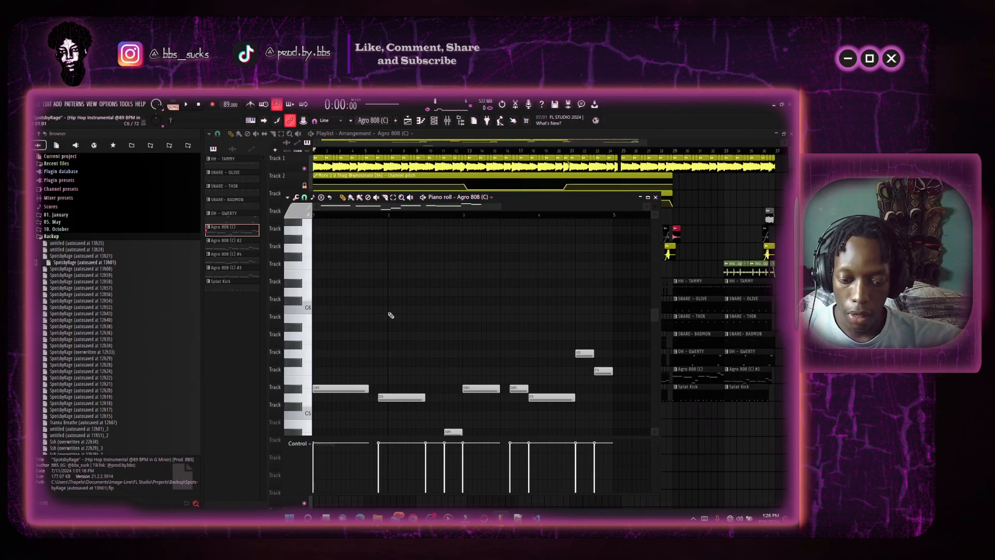
scroll(327, 292, up, 2)
click(327, 292)
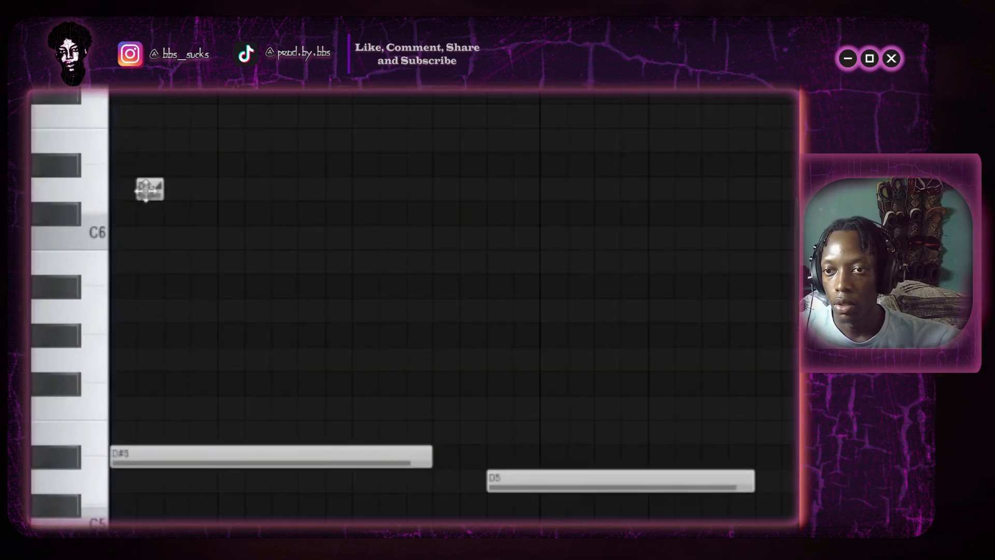
drag(145, 191, 270, 190)
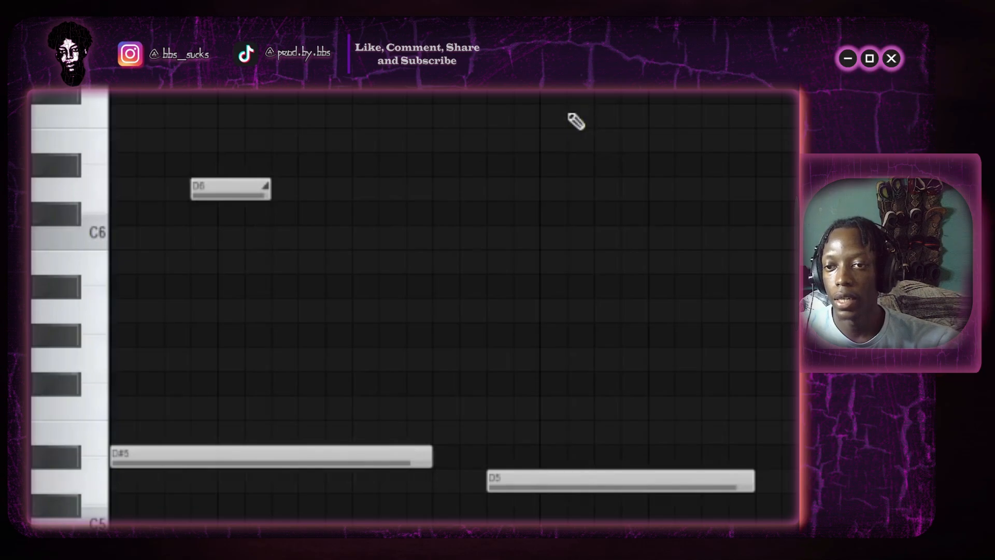
drag(241, 187, 324, 164)
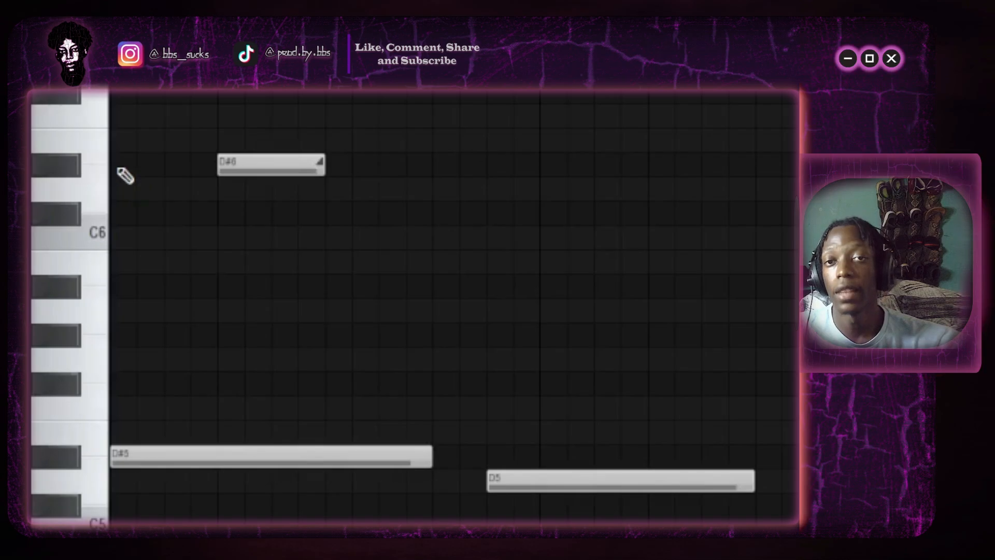
Audition the slide and move the D#6 slide note half a beat earlier over the D#5 note
key(space)
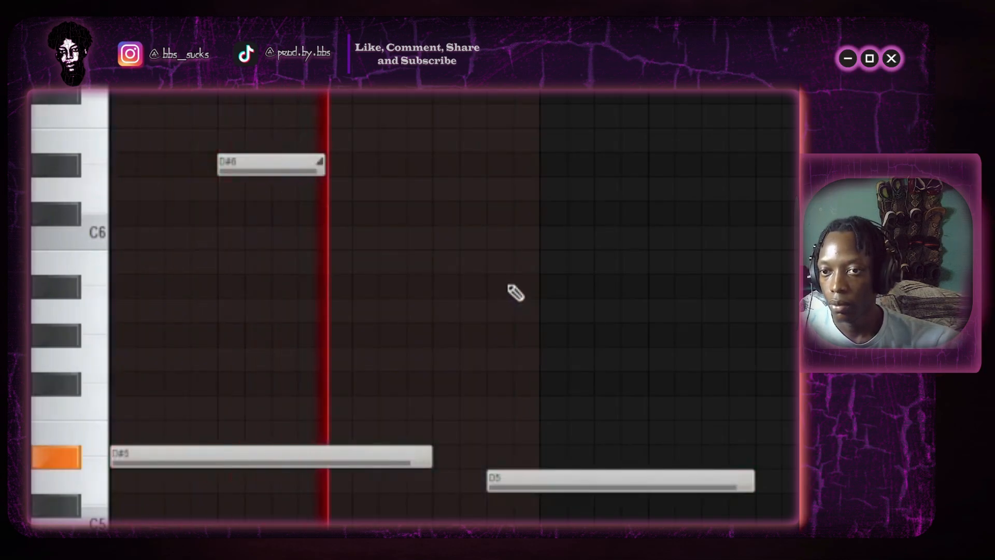
key(space)
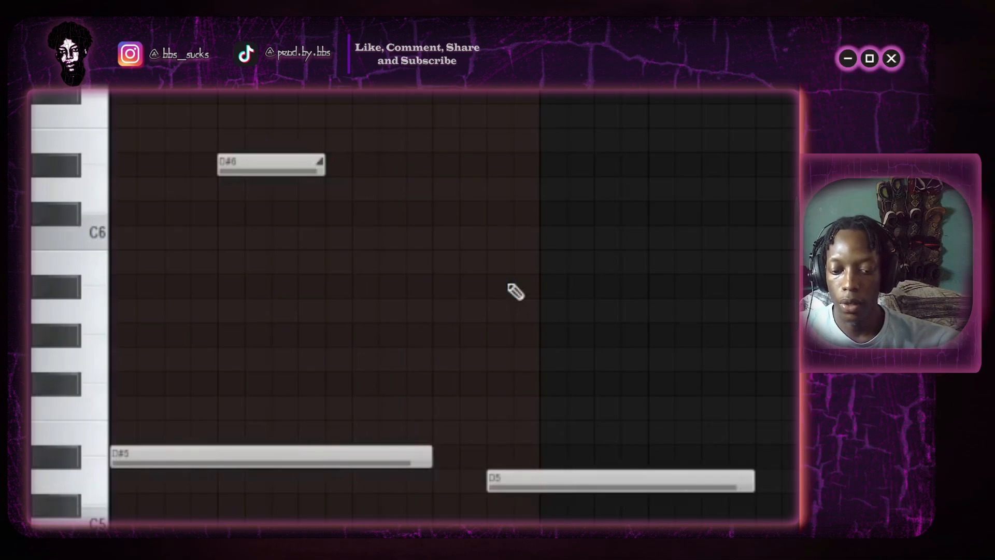
mouse_move(324, 171)
mouse_down()
mouse_move(268, 181)
mouse_move(336, 180)
mouse_move(246, 189)
mouse_move(314, 185)
mouse_up()
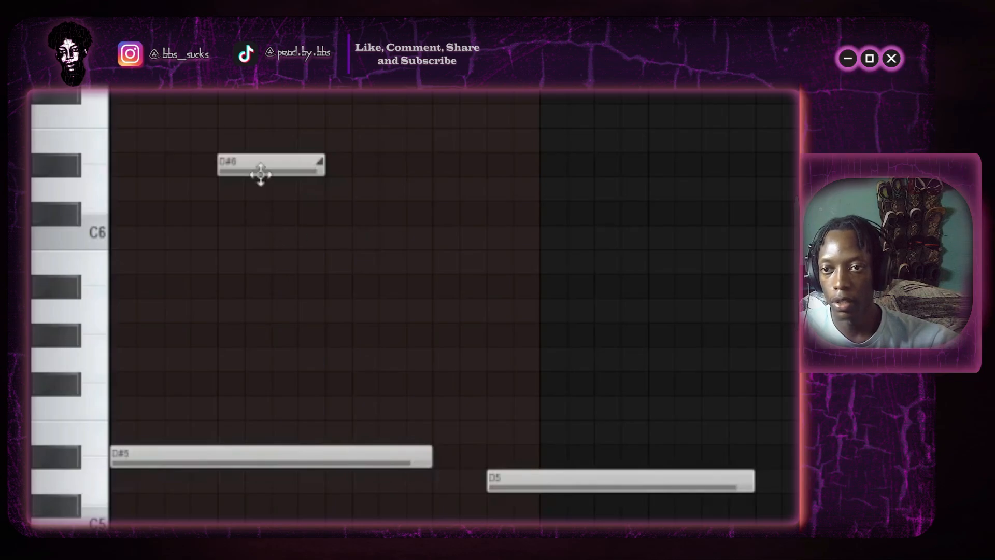
drag(260, 173, 207, 173)
key(space)
key(space)
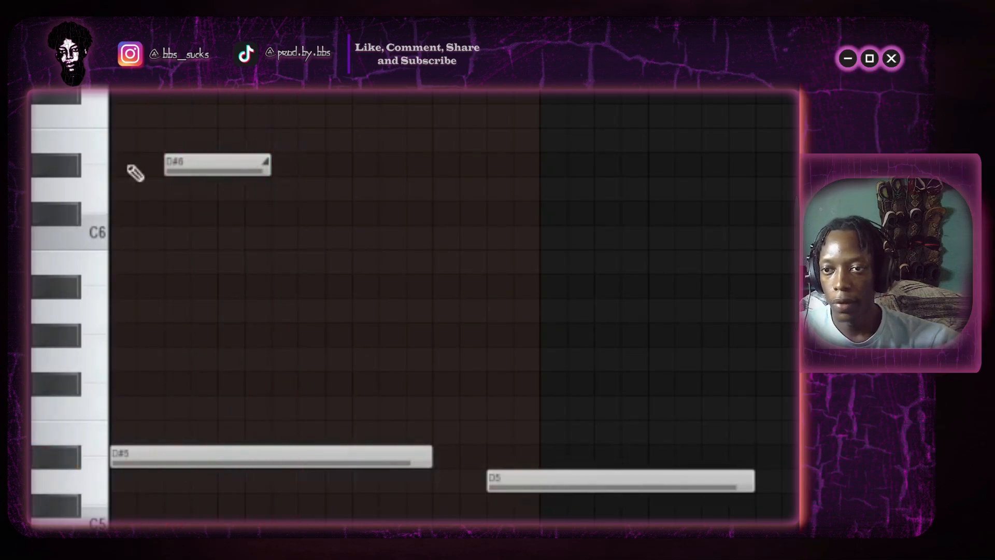
Preview the D#6 key, shorten the D#6 slide note to one grid step and play the faster slide
click(57, 167)
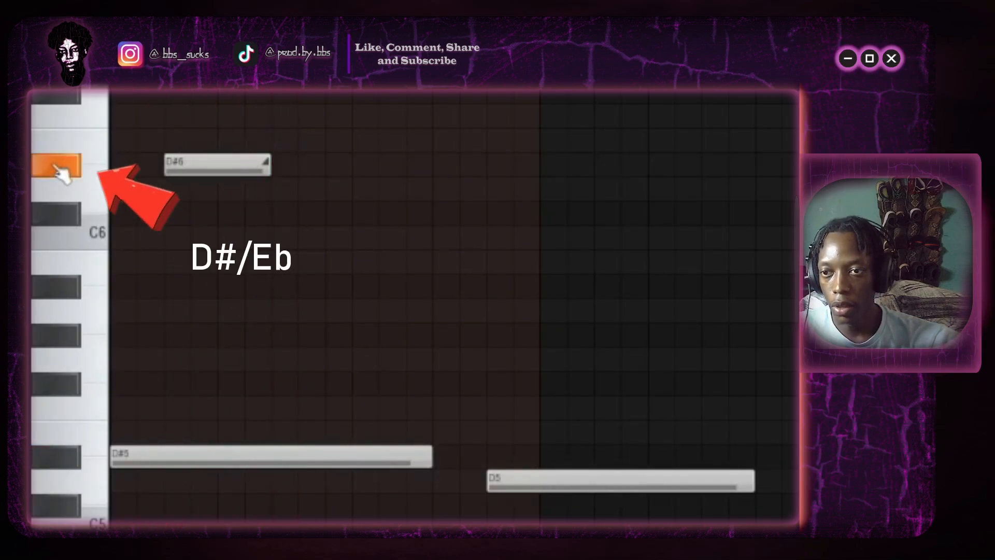
click(245, 166)
drag(269, 164, 190, 165)
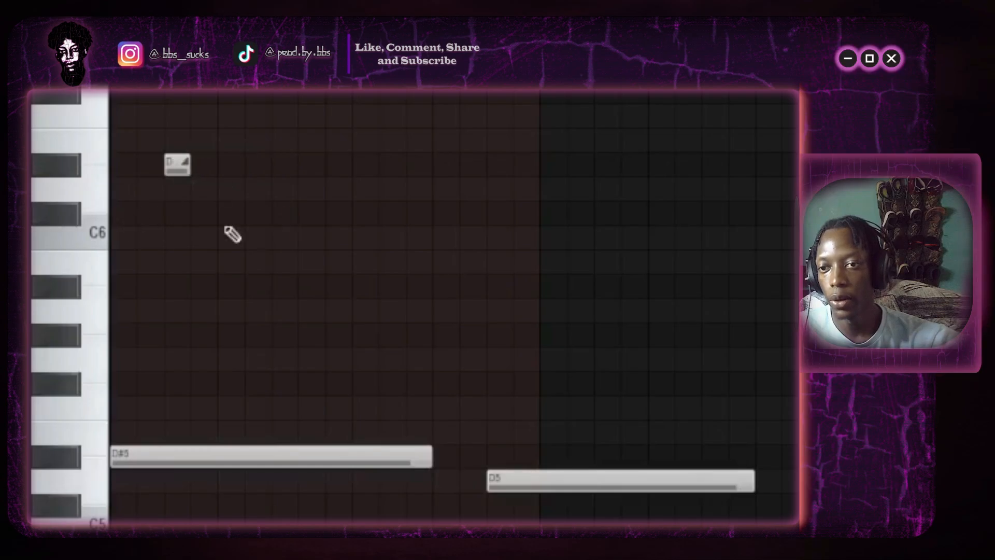
key(space)
key(space)
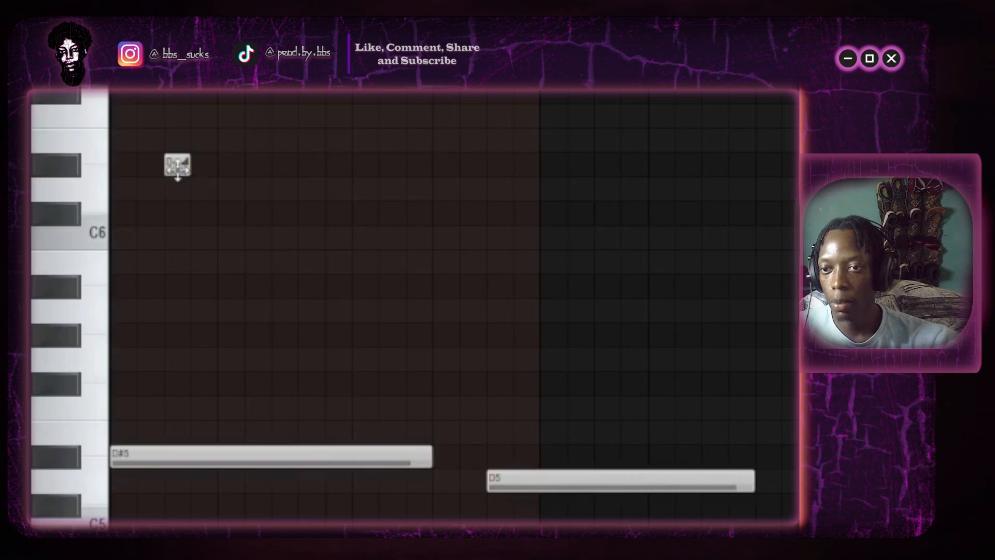
mouse_move(177, 167)
mouse_down()
mouse_move(162, 167)
mouse_move(211, 167)
mouse_move(189, 167)
mouse_up()
right_click(188, 167)
key(ctrl+z)
key(ctrl+z)
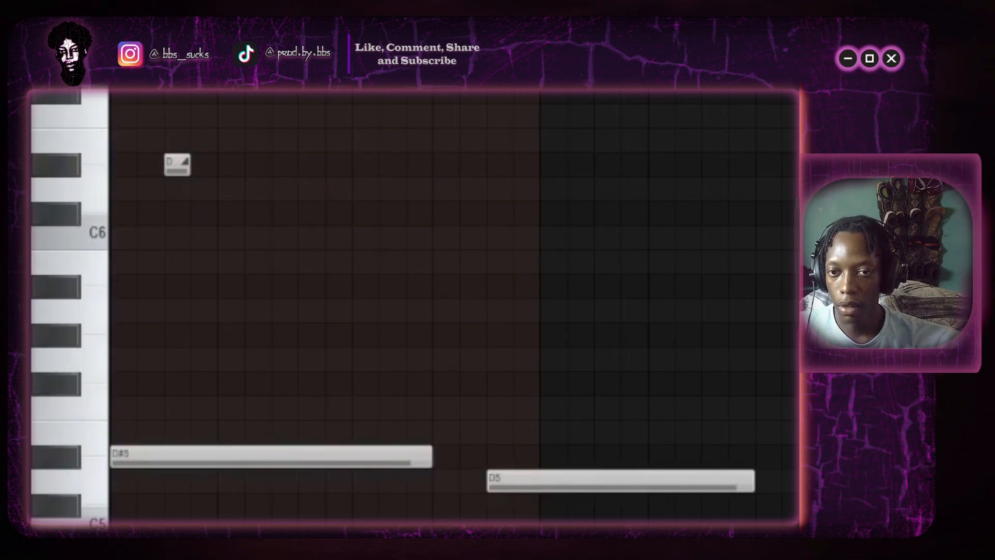
Trim the end of the D#6 slide note to slightly less than one grid step
scroll(455, 308, down, 3)
scroll(455, 308, up, 2)
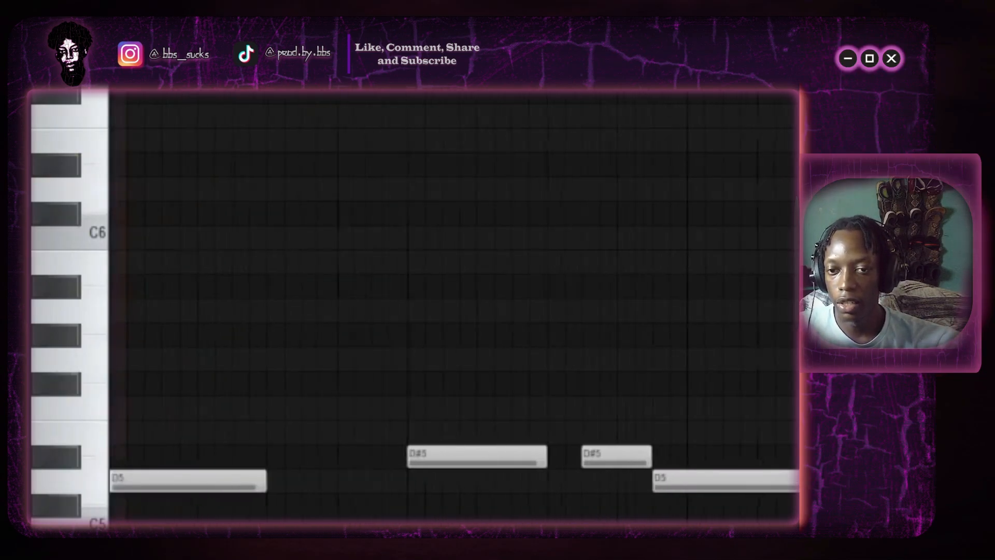
scroll(454, 308, down, 3)
scroll(454, 308, up, 3)
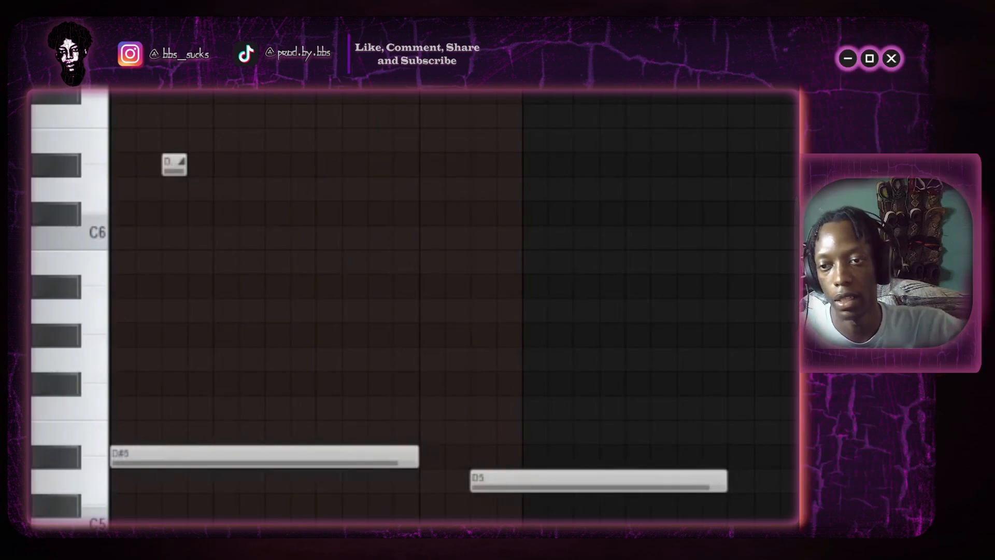
scroll(349, 172, up, 2)
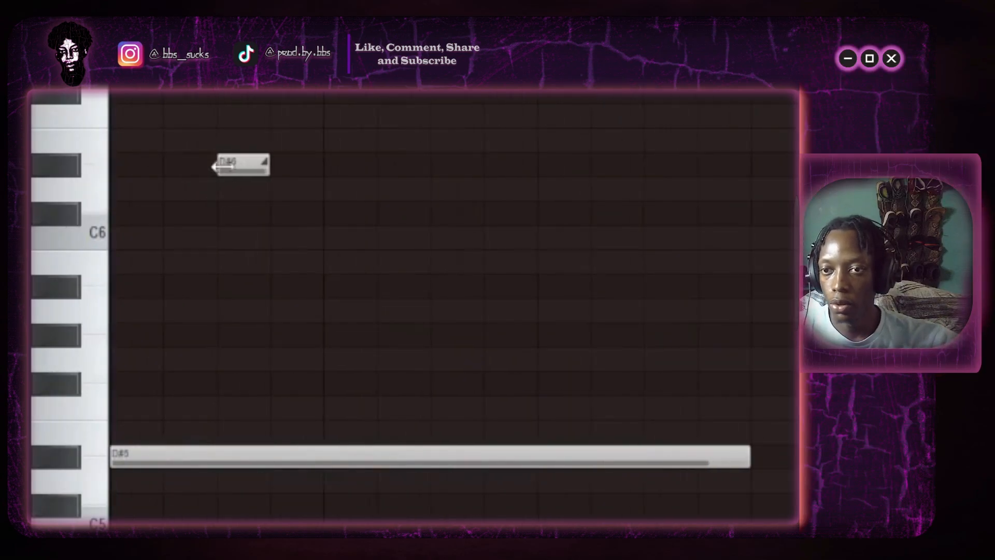
mouse_move(238, 170)
mouse_down()
mouse_move(219, 170)
mouse_move(259, 175)
mouse_move(220, 169)
mouse_up()
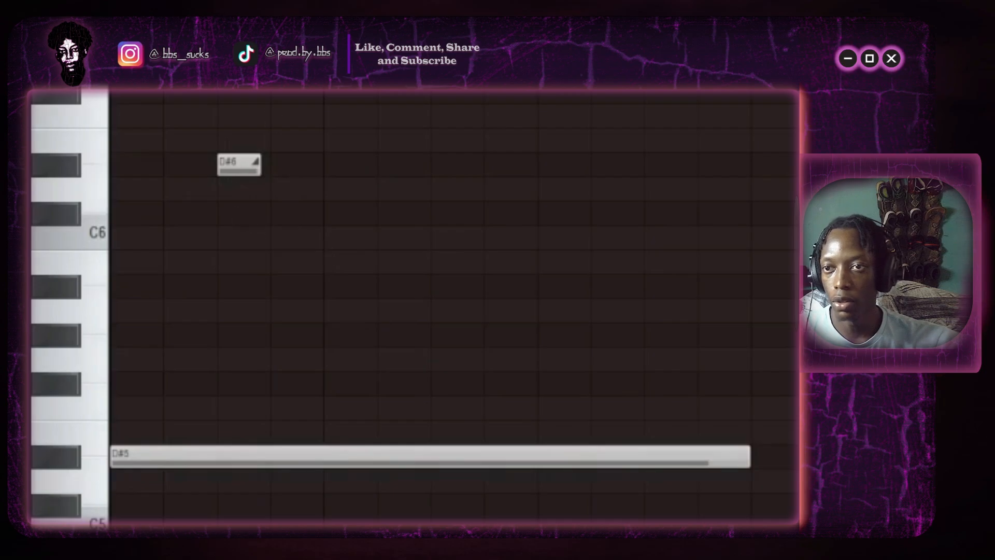
Check the Allow resizing from left setting among the piano roll's edit options
click(220, 156)
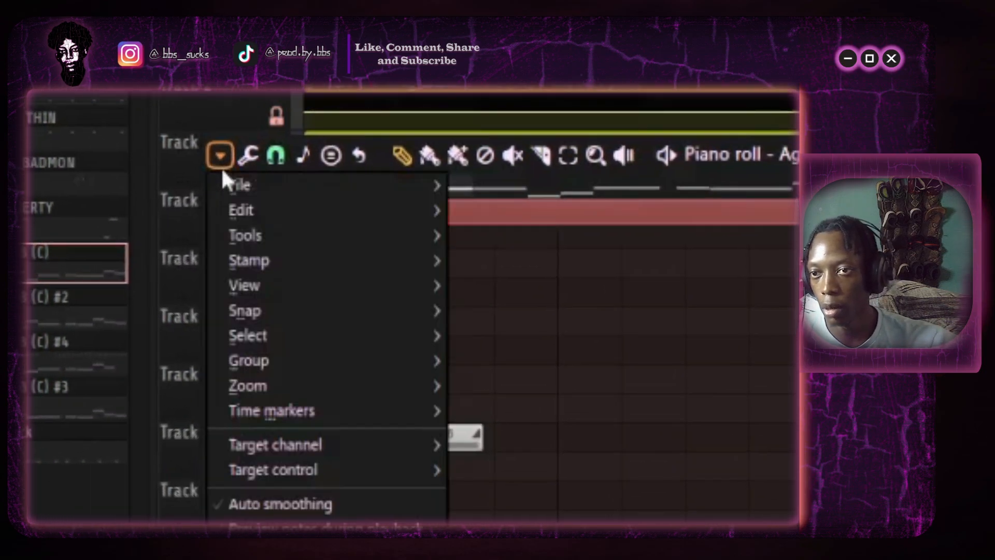
mouse_move(253, 211)
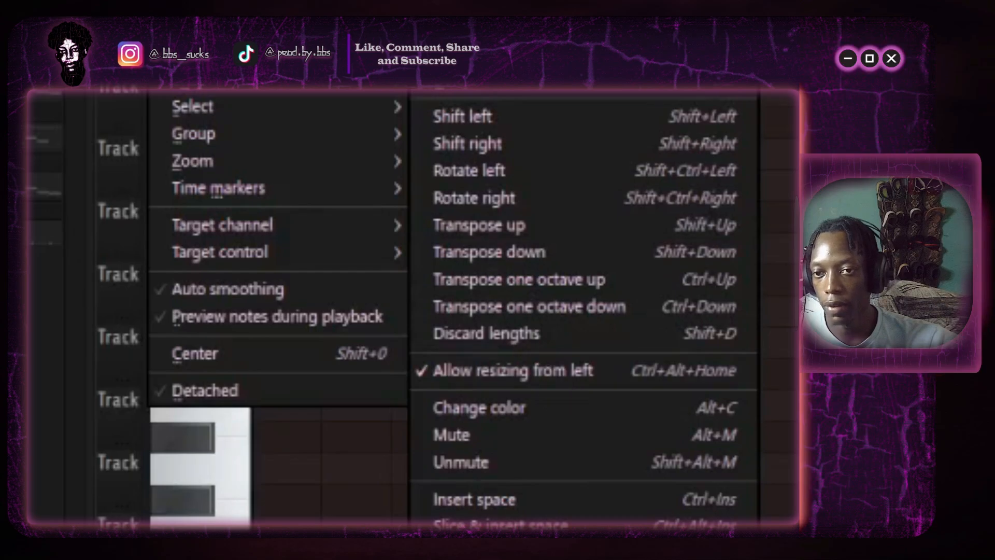
key(Escape)
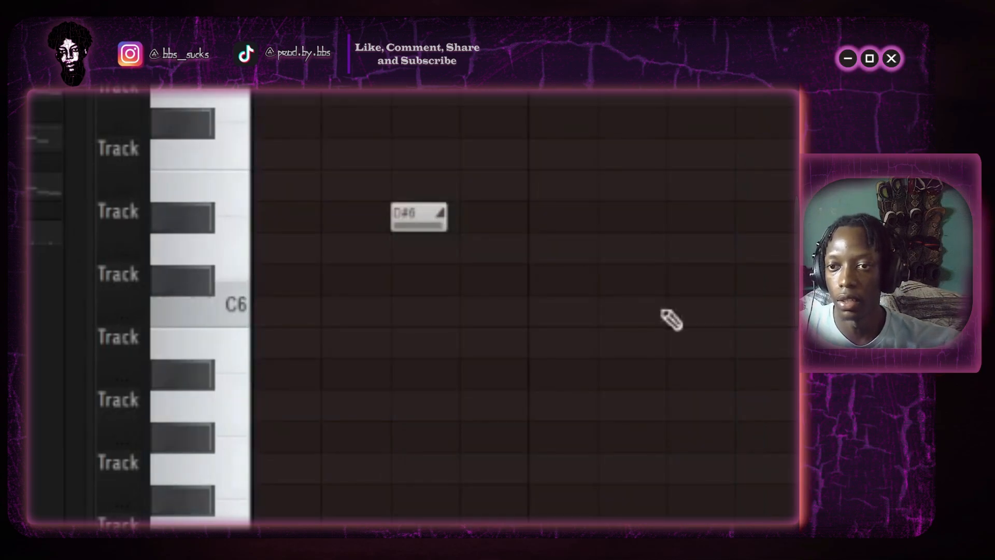
Delete the D#6 slide note, then try F6 slide notes of different lengths and clear them as well
right_click(435, 211)
click(422, 154)
right_click(422, 154)
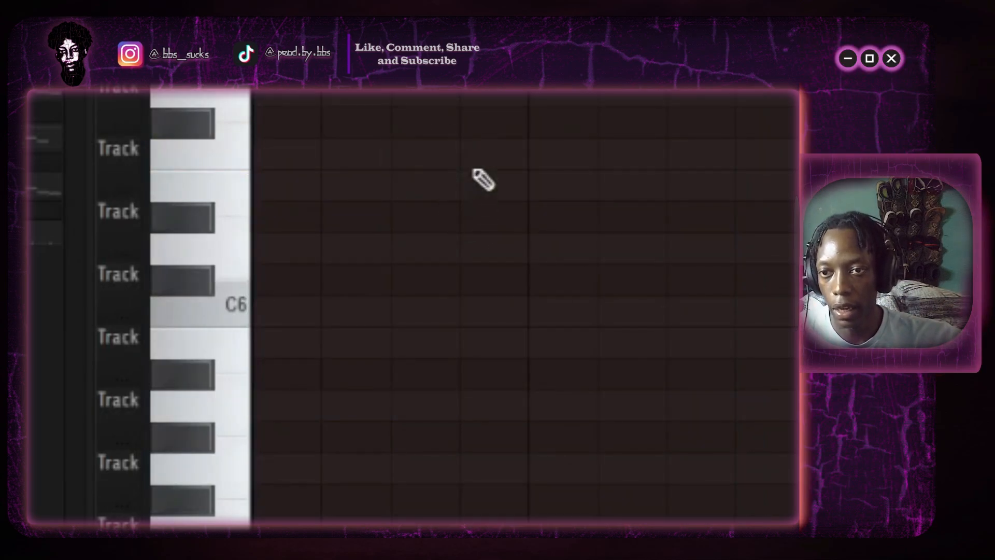
click(473, 151)
drag(510, 152, 483, 153)
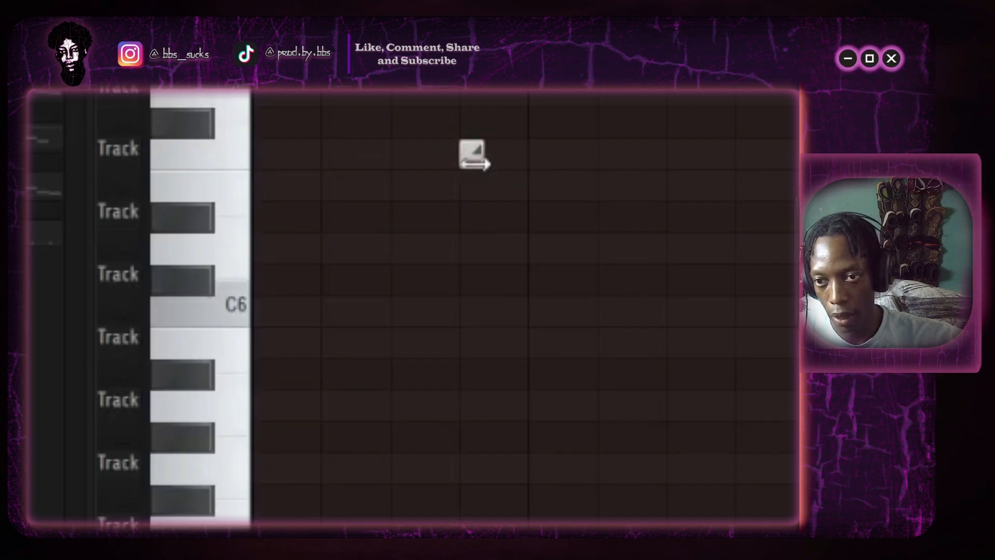
right_click(474, 154)
click(409, 155)
drag(415, 155, 484, 156)
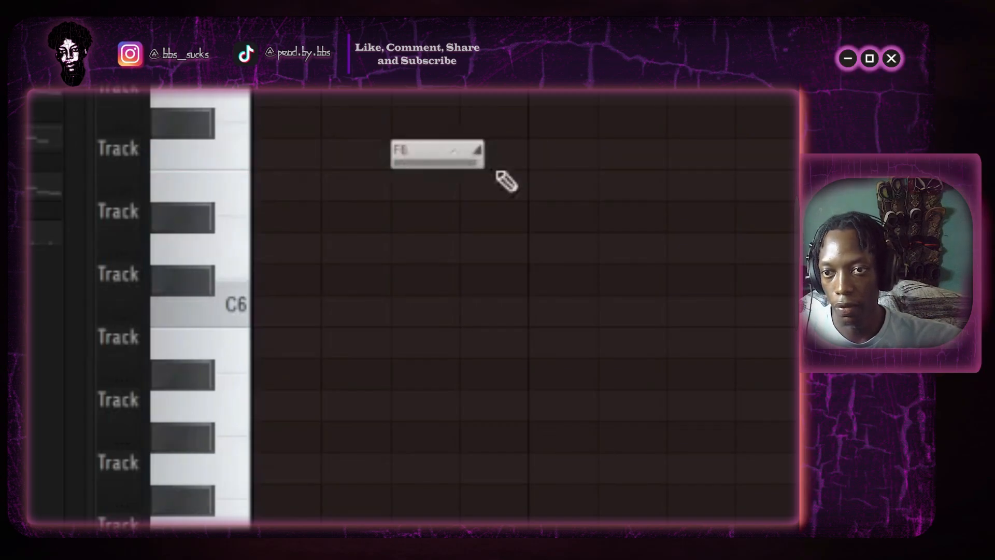
right_click(391, 156)
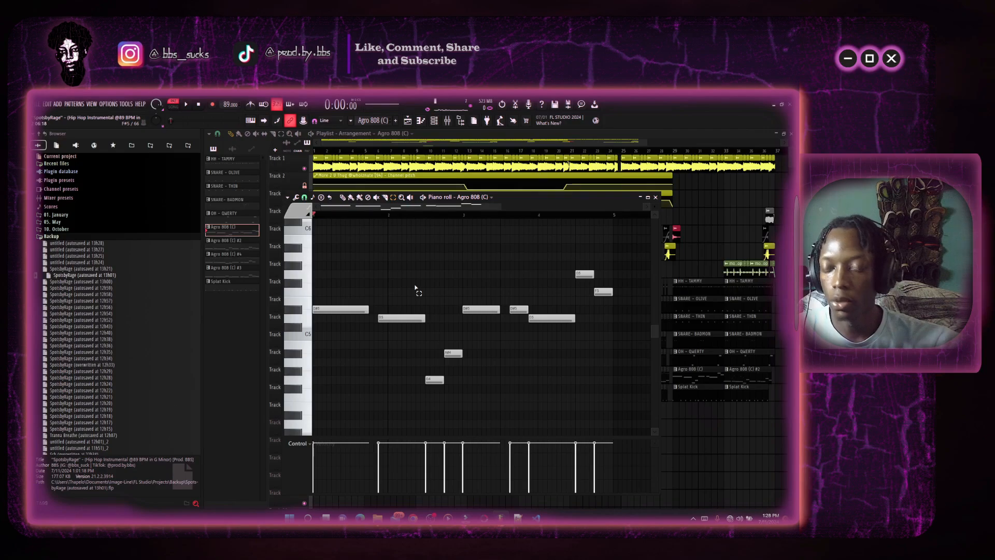
Switch the piano roll to the Agro 808 (C) #4 pattern from its playlist clip and play it
click(656, 197)
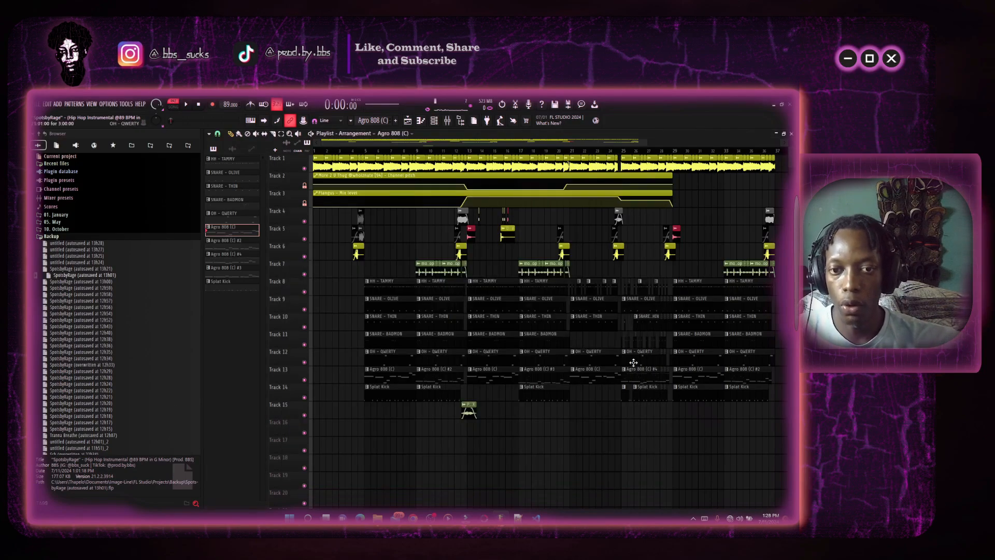
double_click(638, 380)
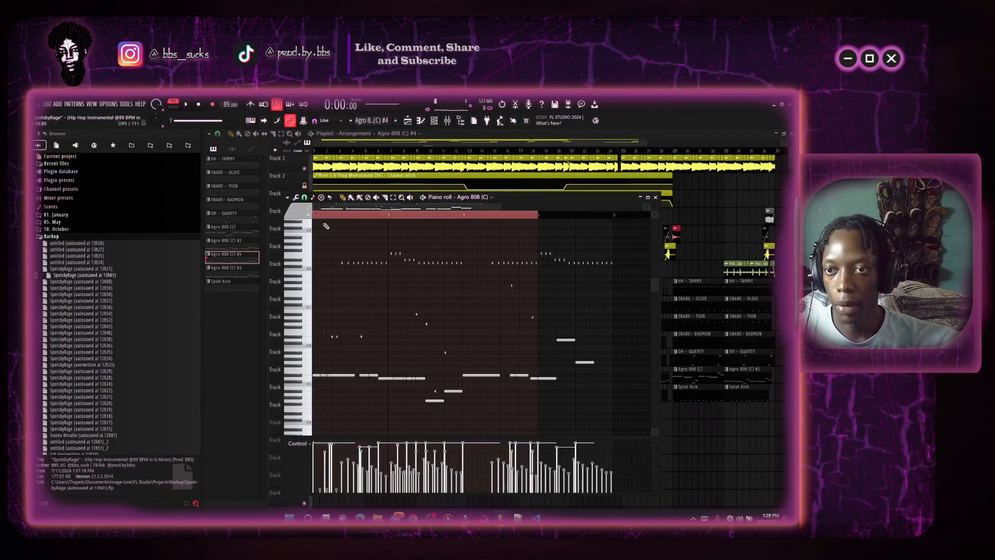
key(space)
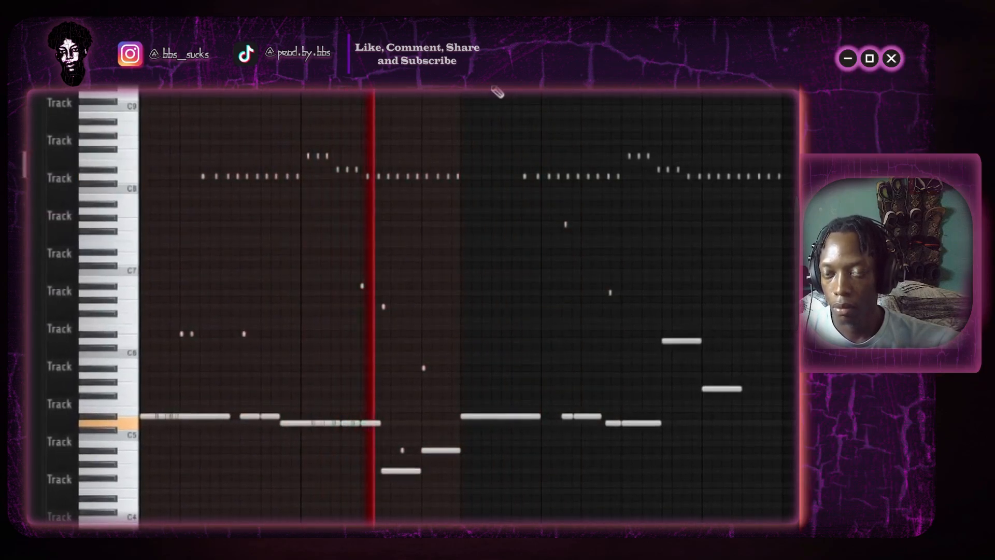
key(space)
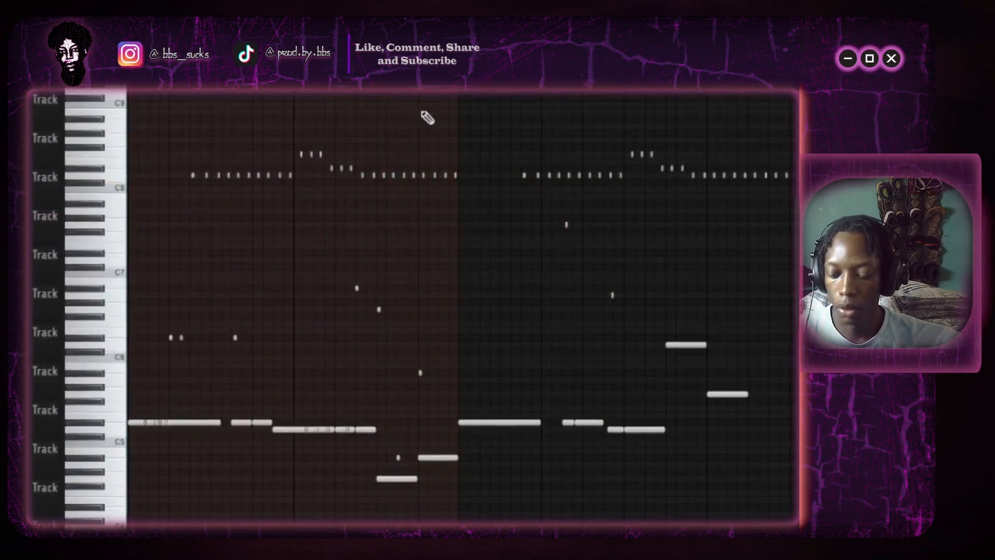
Examine the slide notes overlapping the first D#5 note in the Agro 808 (C) #4 pattern and play that section
ctrl+click(314, 87)
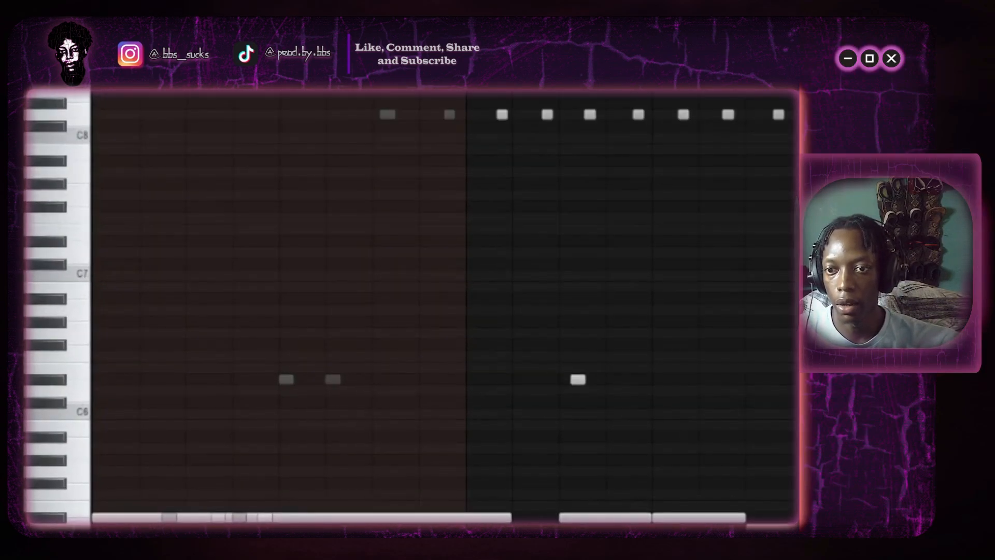
scroll(517, 282, down, 5)
scroll(518, 282, up, 3)
scroll(517, 282, up, 2)
key(space)
key(space)
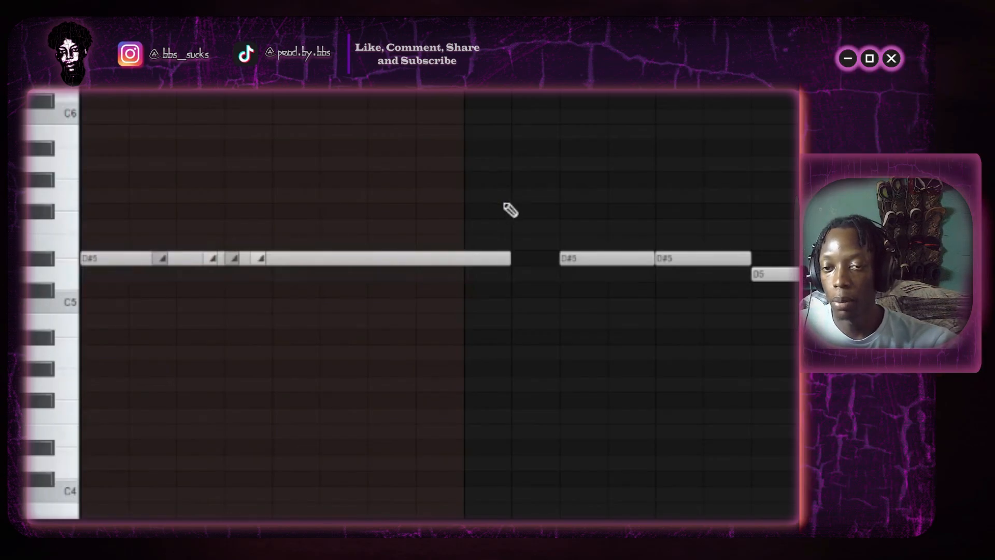
Check the note properties of the first D#5 note after the gap and play the pattern section
double_click(626, 258)
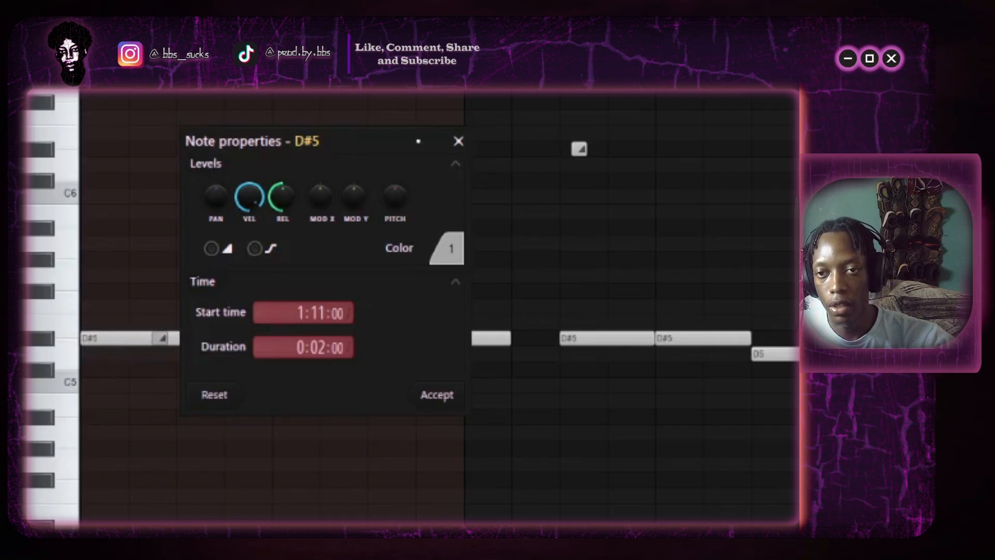
click(459, 141)
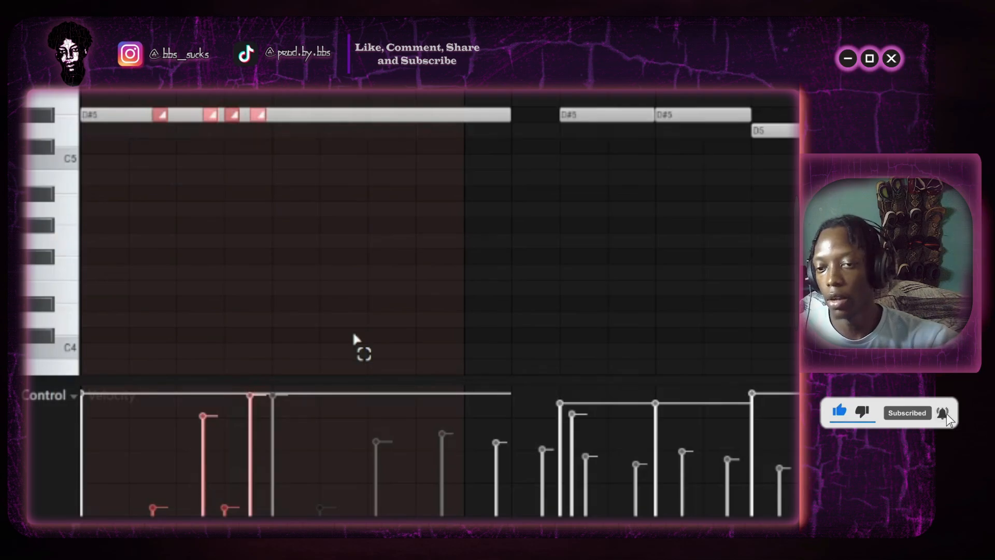
key(space)
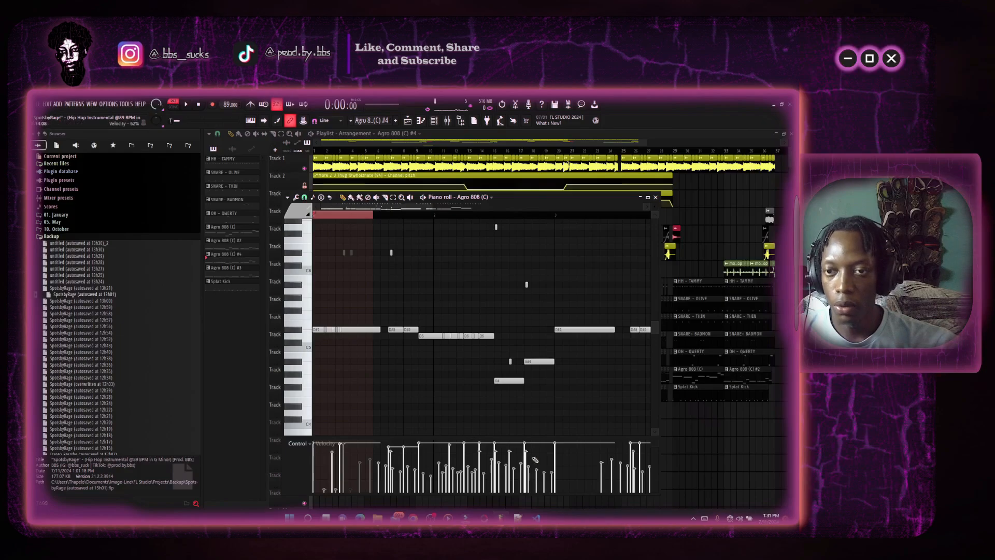
Examine the short high notes across the whole Agro 808 (C) #4 pattern and check the note properties of one of them
scroll(358, 285, up, 4)
scroll(358, 285, up, 2)
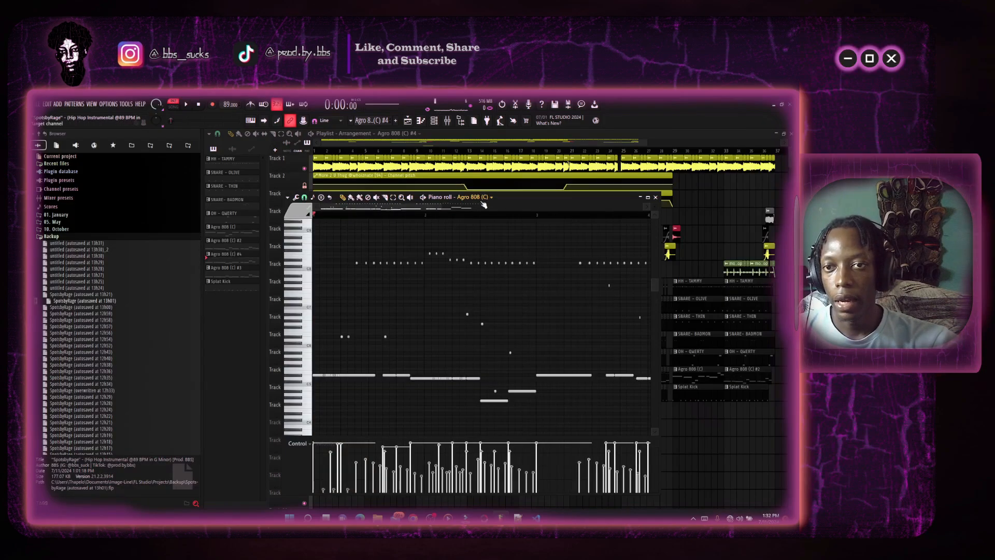
drag(482, 204, 478, 228)
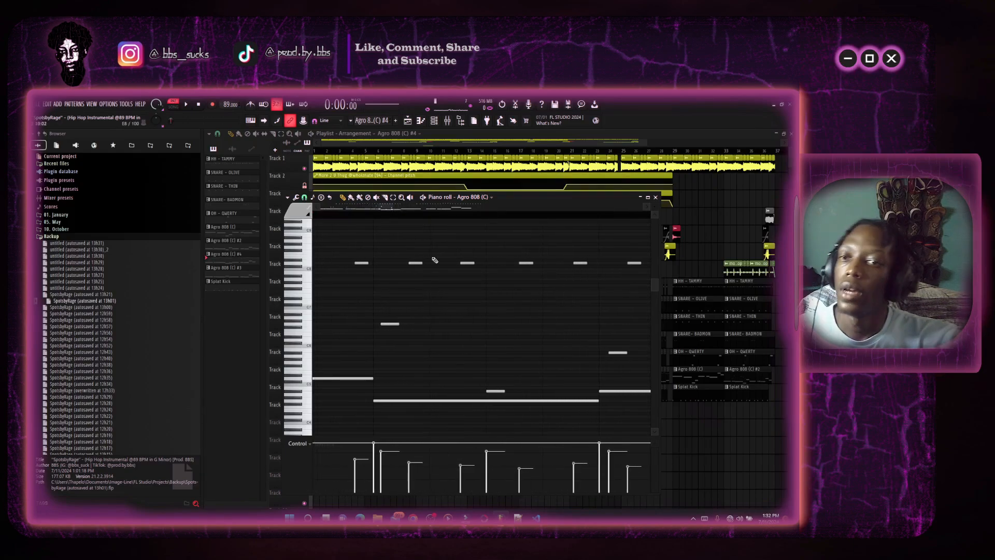
double_click(363, 264)
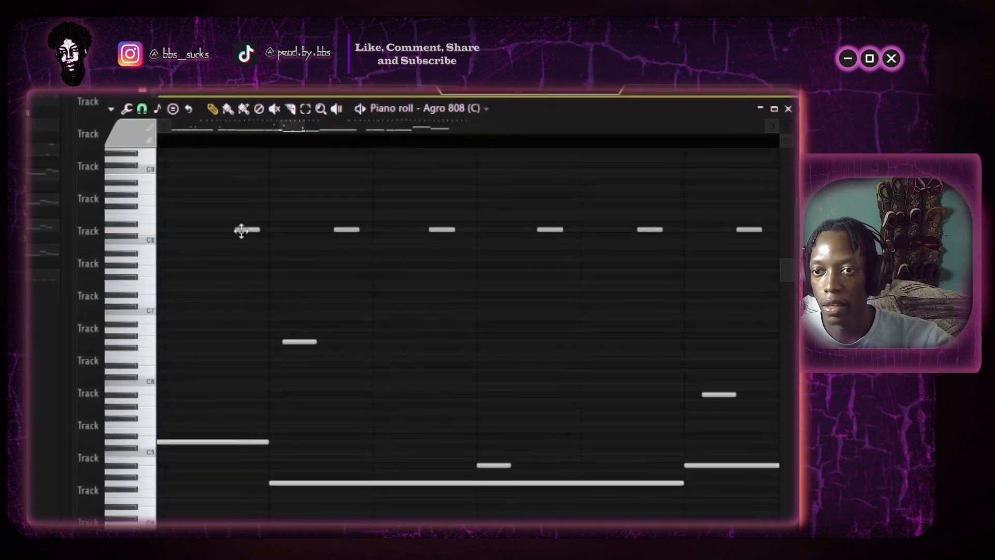
click(441, 206)
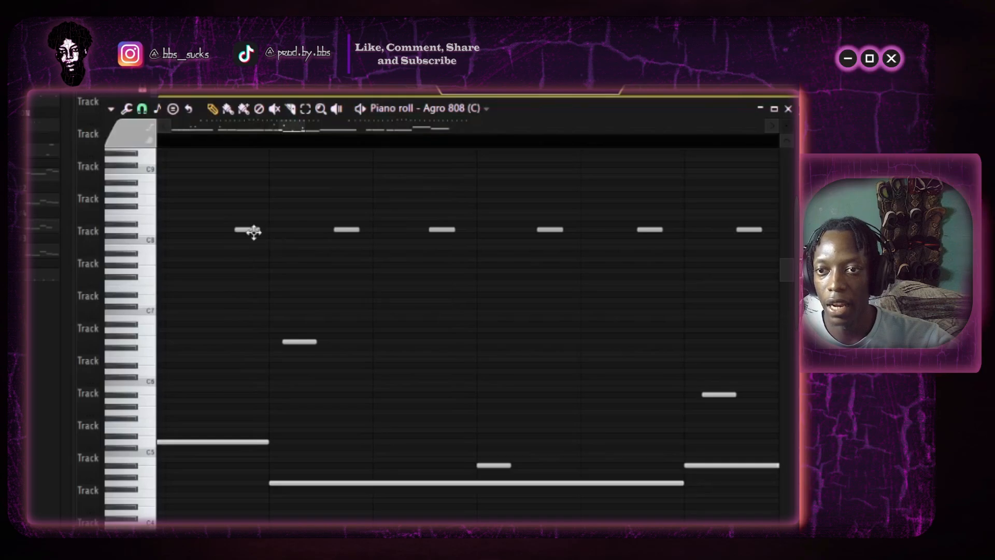
Set the playback start at the high slide note before the long low note, lengthen the D8 note overlapping that low note's start to about 0:00:22, and play
scroll(257, 232, down, 3)
click(218, 141)
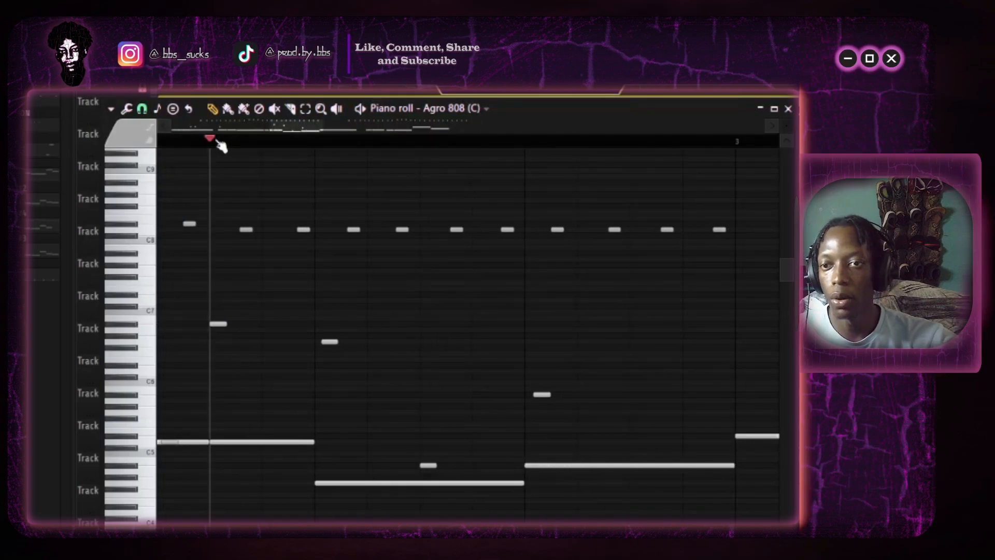
key(space)
key(space)
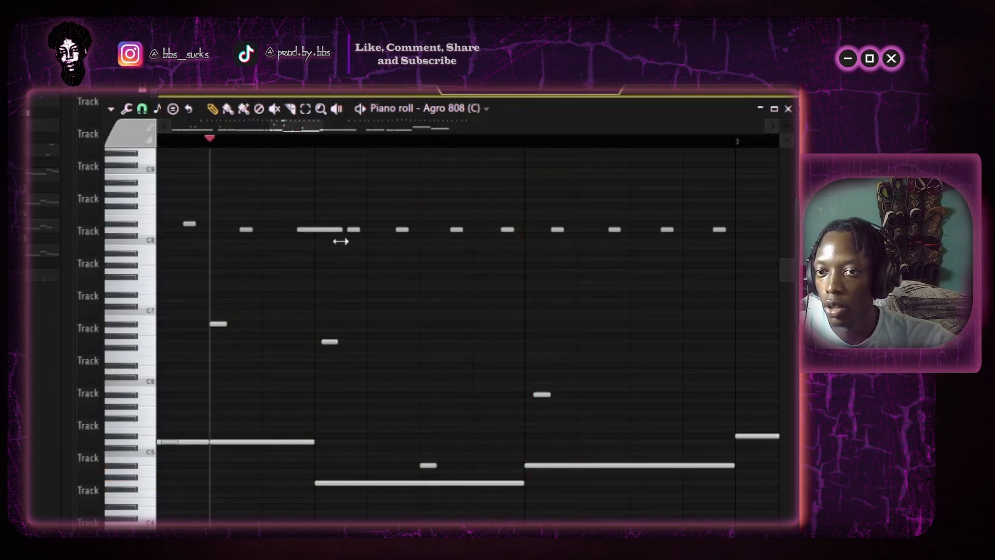
key(space)
key(space)
Check the G6 slide note's properties, then select the lengthened D8 note with the long low note and clear the selection
click(332, 342)
double_click(332, 342)
click(439, 206)
ctrl+click(330, 228)
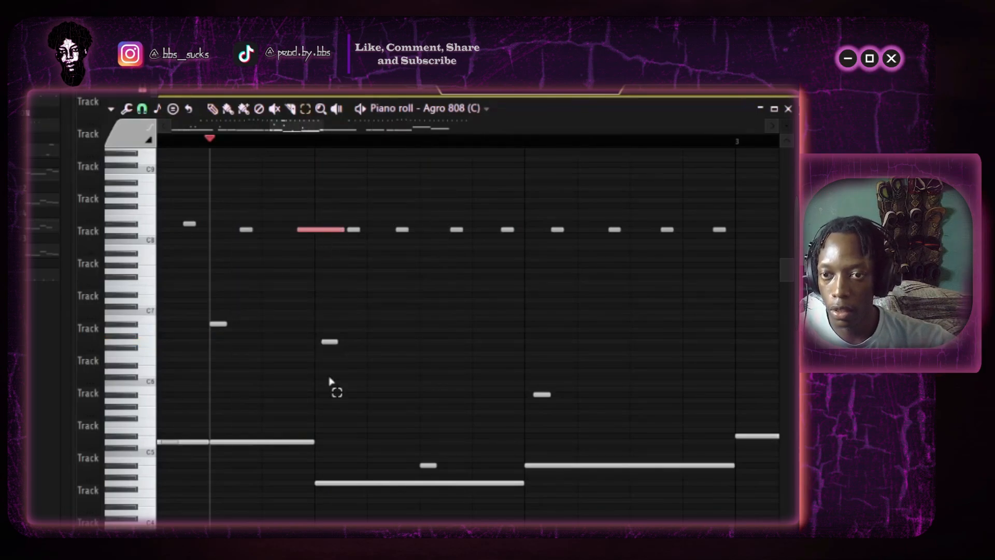
ctrl+click(363, 483)
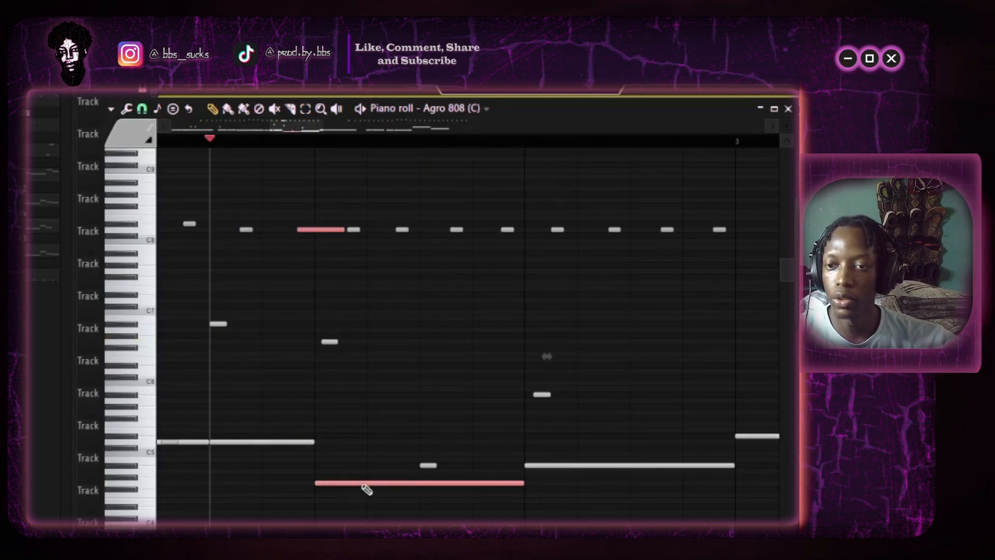
right_click(379, 331)
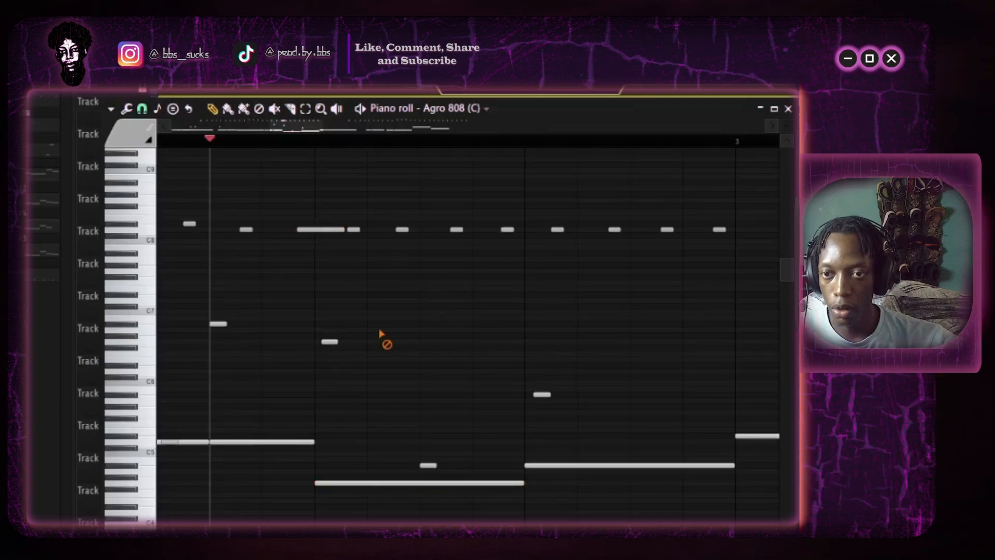
Try a yellow note colour on the lengthened D8 note, play it, and undo the D8 note changes
double_click(316, 230)
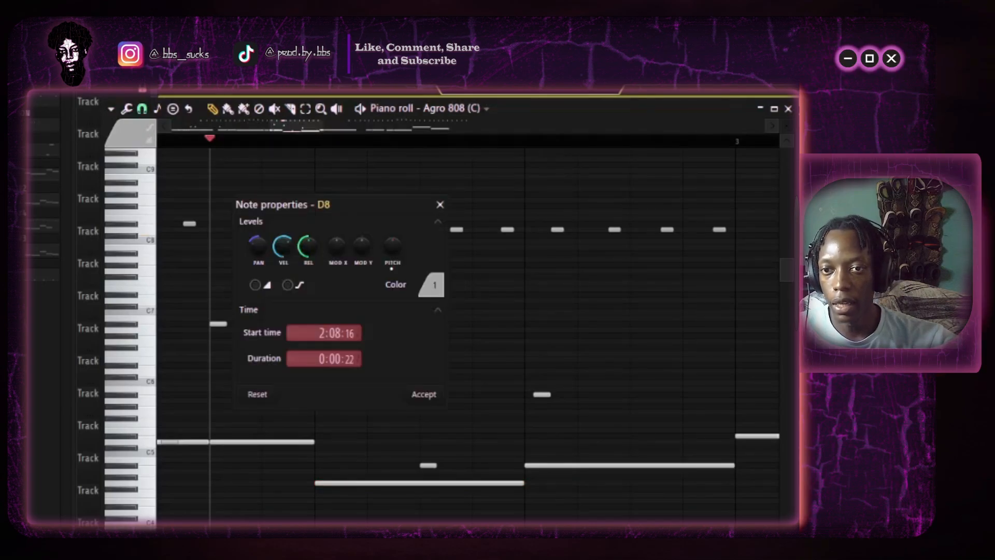
click(427, 290)
click(460, 337)
click(424, 398)
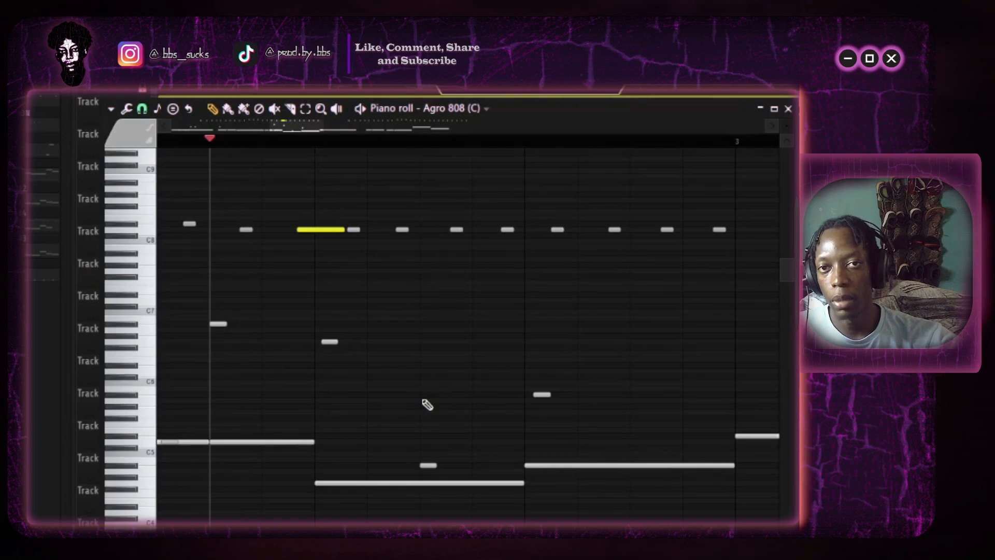
key(space)
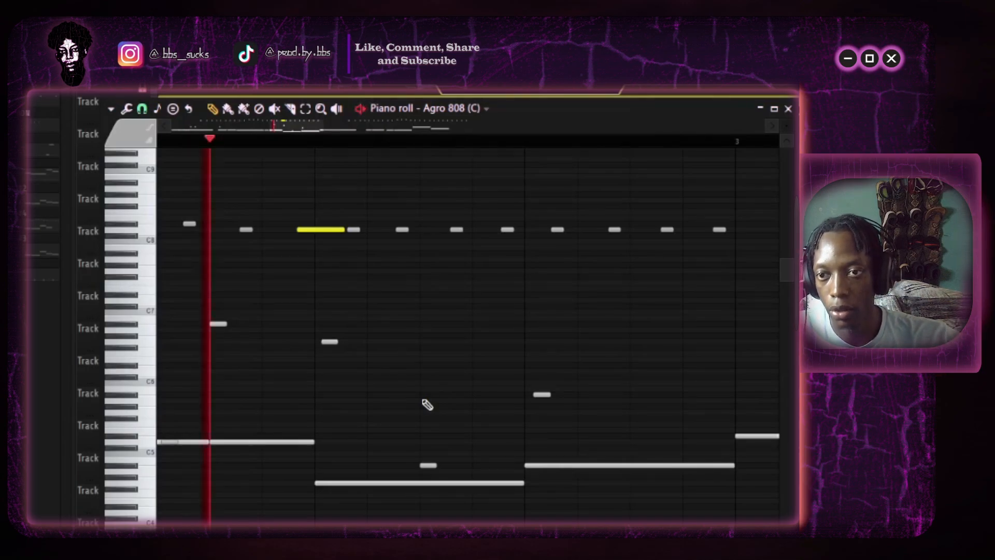
key(space)
key(ctrl+z)
Set the note colour of the G6 slide note and the long low bass note beneath it to yellow
double_click(330, 342)
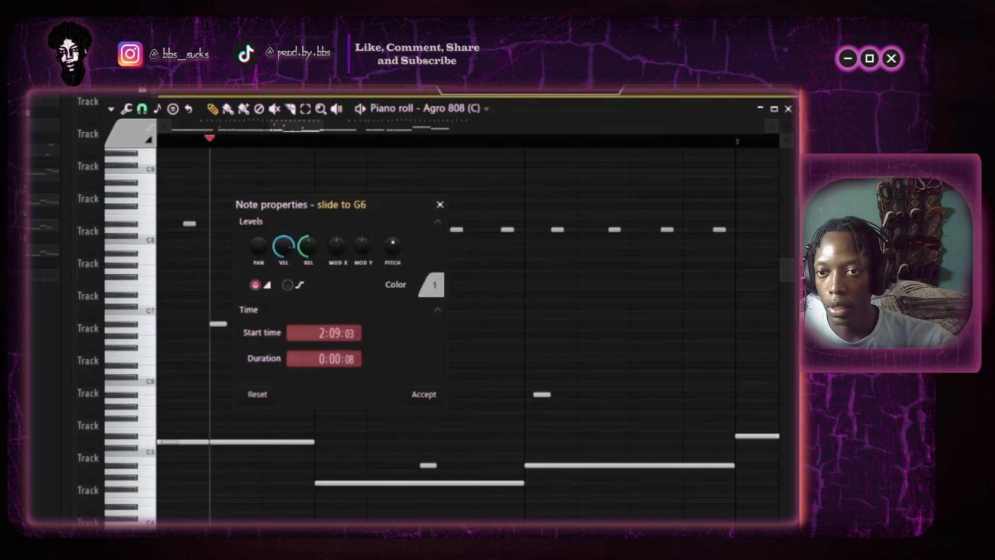
click(428, 291)
click(468, 344)
click(424, 394)
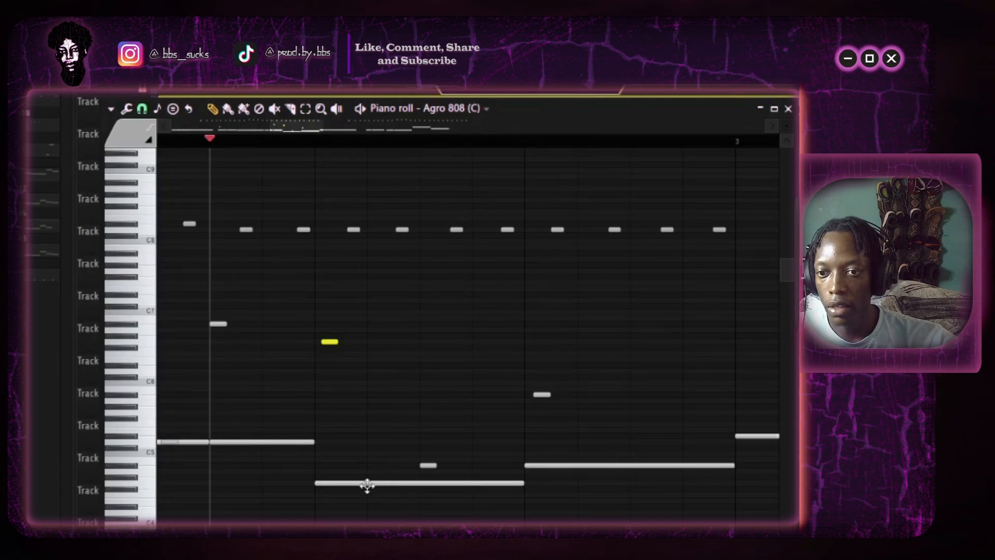
double_click(367, 484)
click(439, 293)
click(469, 344)
click(424, 394)
Lengthen the D8 note overlapping the yellow bass note's start almost to the neighbouring D8 note, and play the section
drag(324, 242, 344, 255)
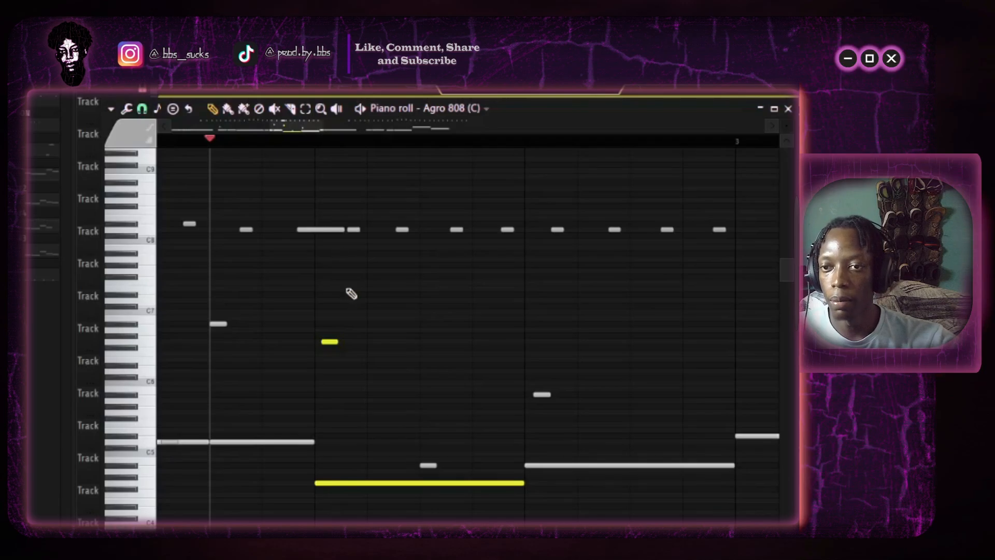
key(space)
key(space)
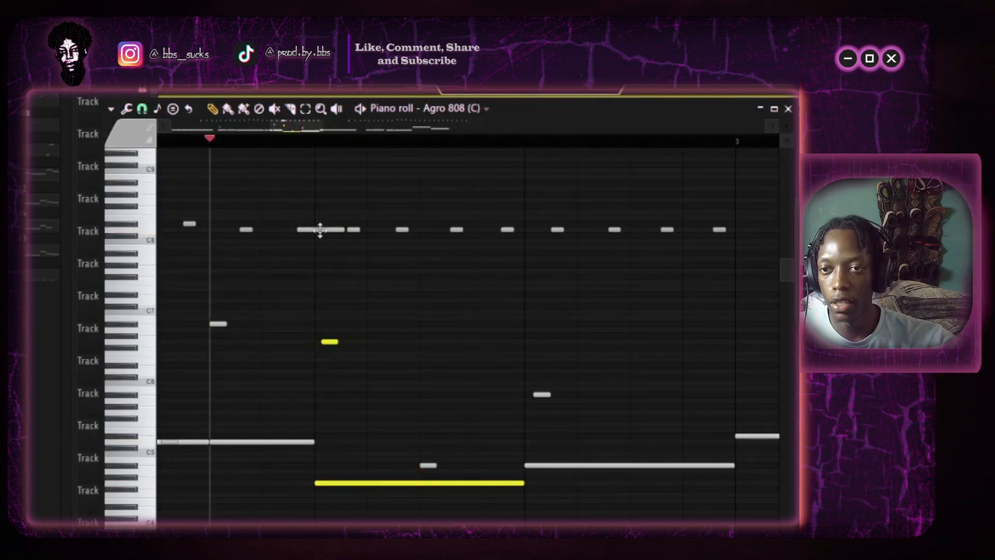